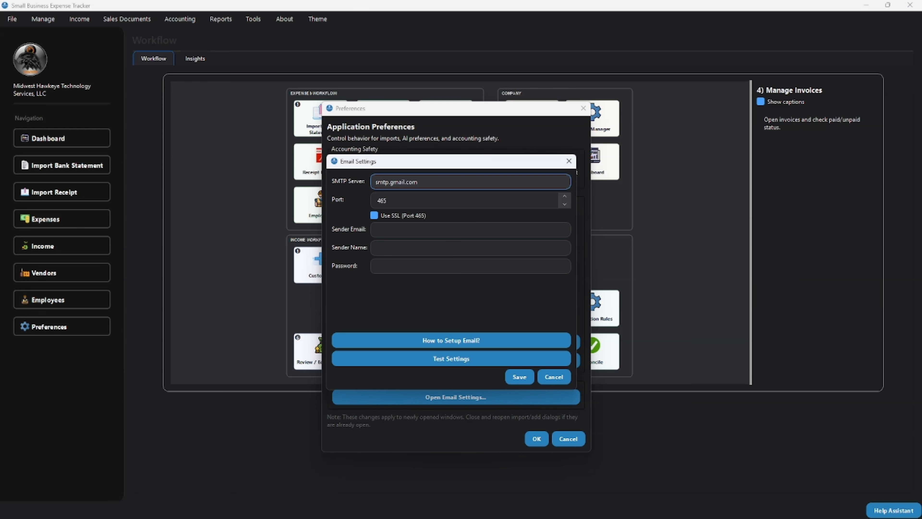
- Open the email setup instructions from the email settings and move them aside
{"action": "key", "text": "Tab"}
{"action": "key", "text": "Tab"}
{"action": "key", "text": "Tab"}
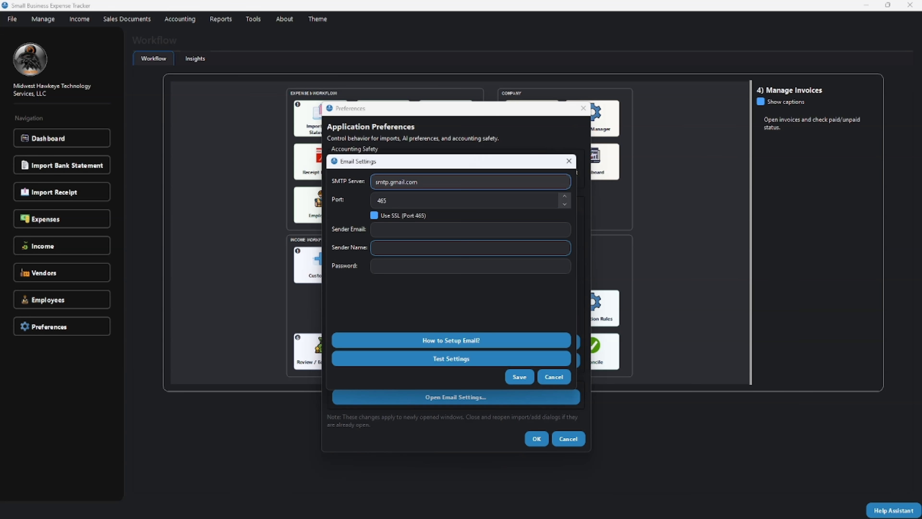
{"action": "key", "text": "Tab"}
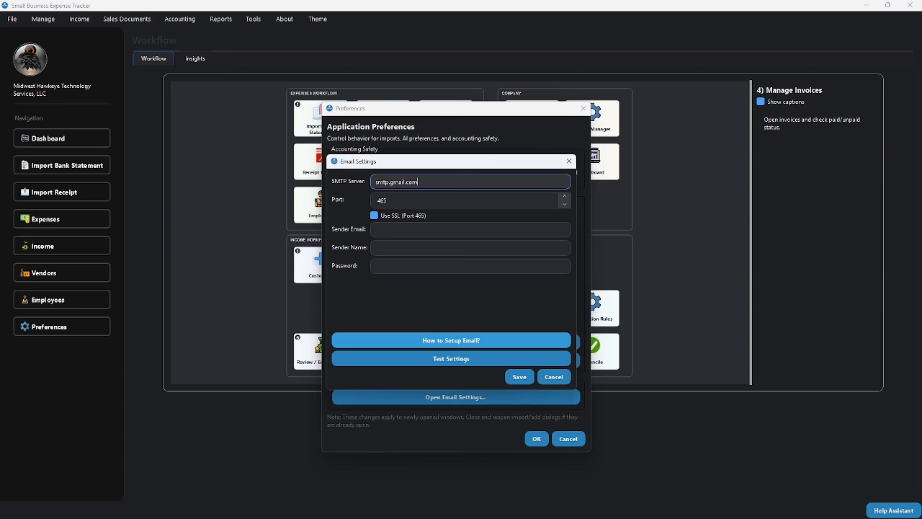
{"action": "left_click", "coordinate": [451, 340]}
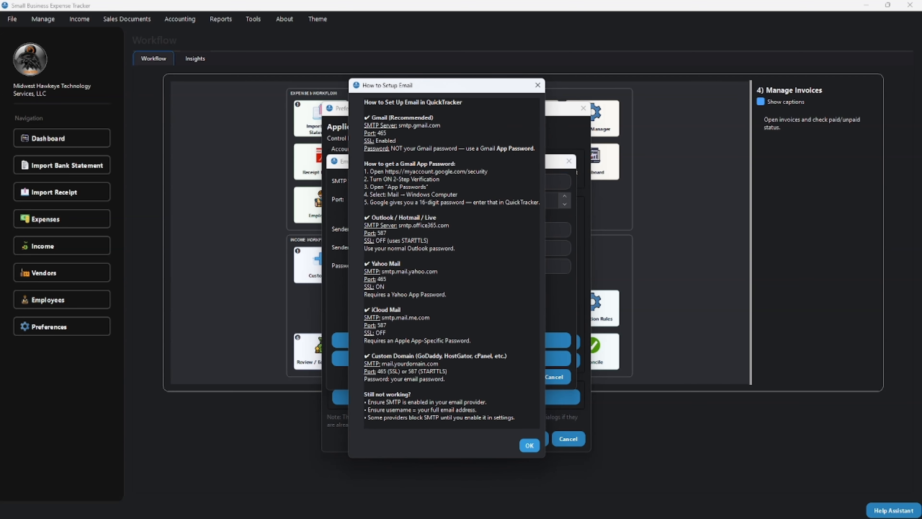
{"action": "left_click_drag", "start_coordinate": [435, 85], "coordinate": [170, 82]}
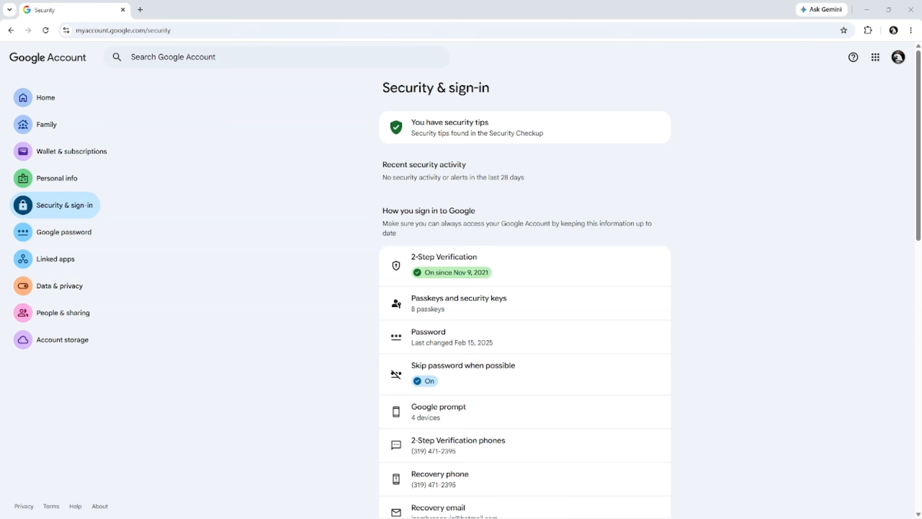
- In the browser, reduce the Google Account window and open the App passwords page under 2-Step Verification
{"action": "left_click", "coordinate": [889, 10]}
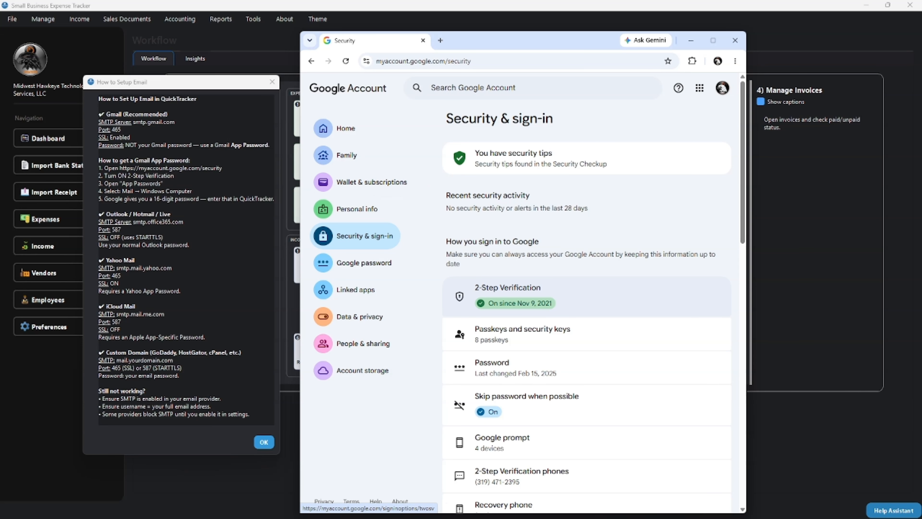
{"action": "left_click", "coordinate": [508, 295]}
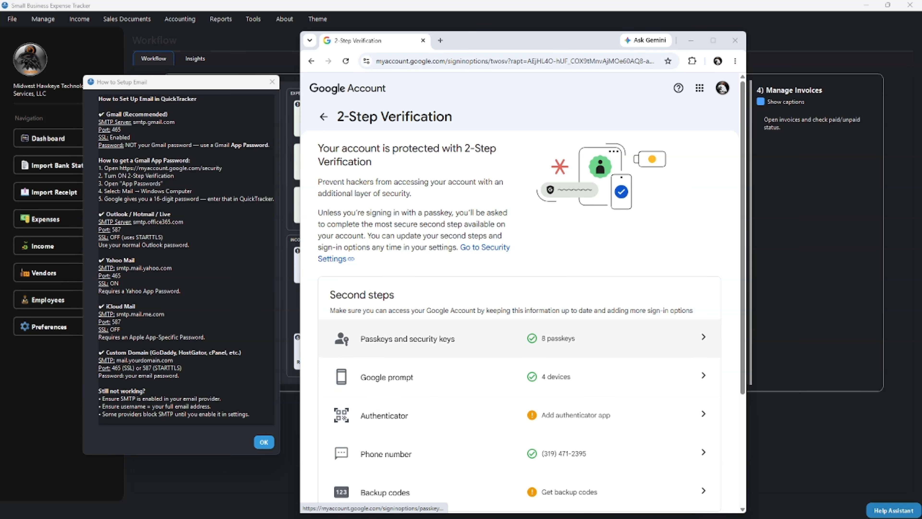
{"action": "scroll", "coordinate": [519, 338], "scroll_direction": "down", "scroll_amount": 4}
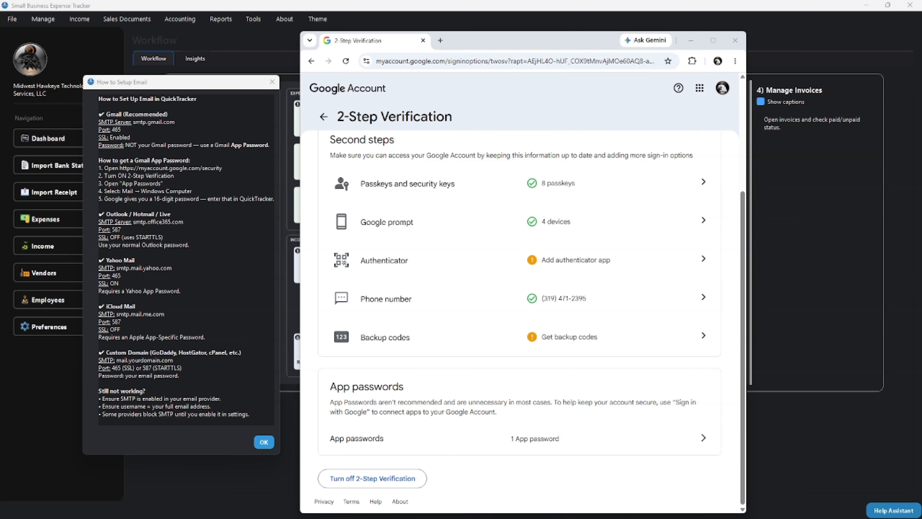
{"action": "left_click", "coordinate": [703, 437]}
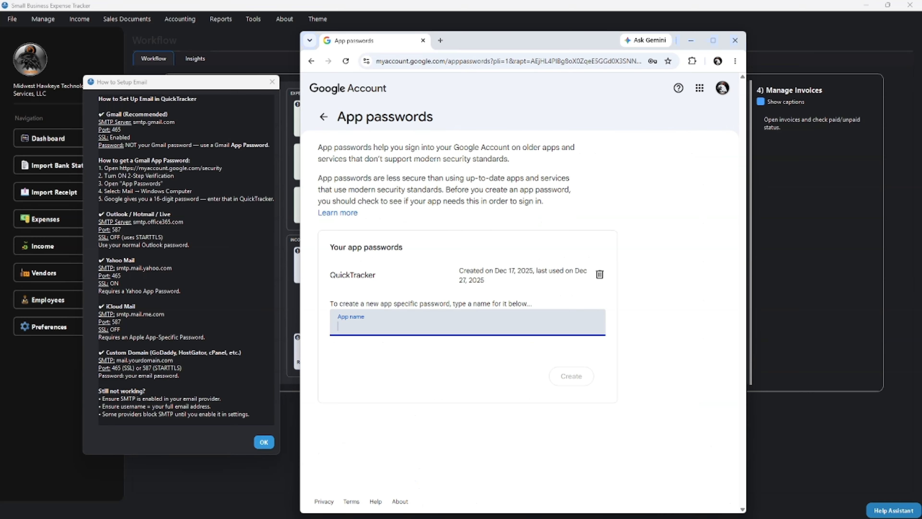
- Create an app password named temporal-samplequicktracker, copy the generated password, and close the browser and setup instructions
{"action": "left_click", "coordinate": [467, 324]}
{"action": "type", "text": "temporal"}
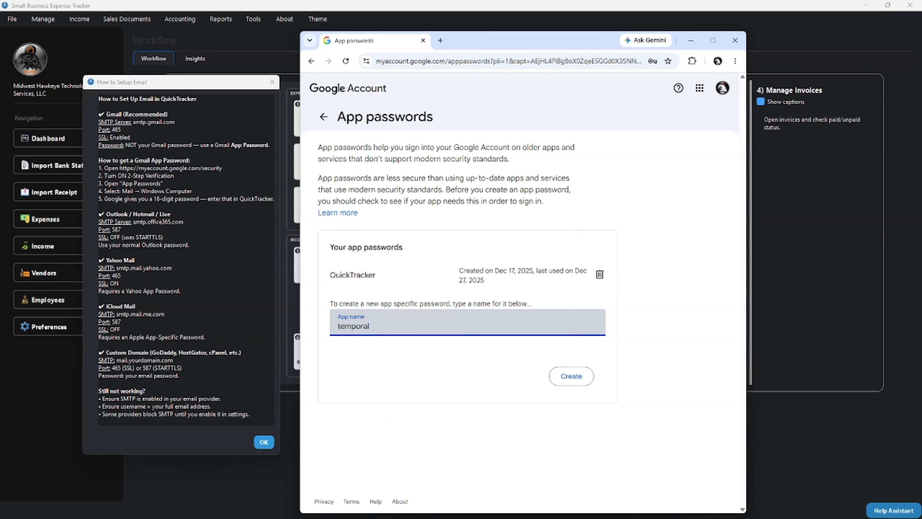
{"action": "type", "text": "-samplequicktracker"}
{"action": "key", "text": "Return"}
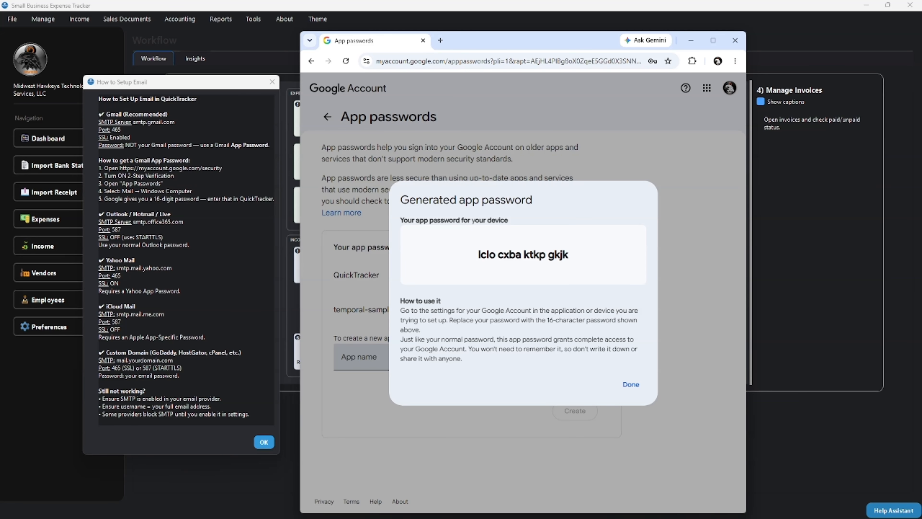
{"action": "left_click_drag", "start_coordinate": [478, 254], "coordinate": [569, 254]}
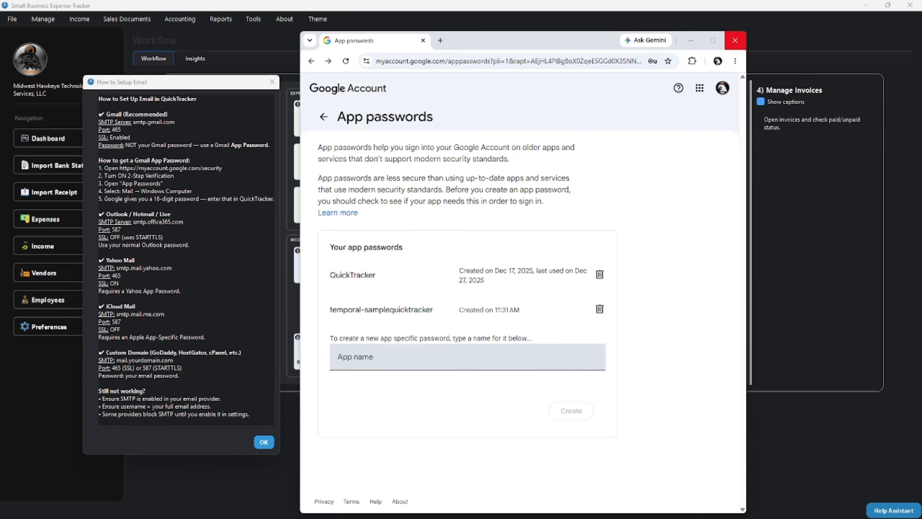
{"action": "left_click", "coordinate": [735, 41]}
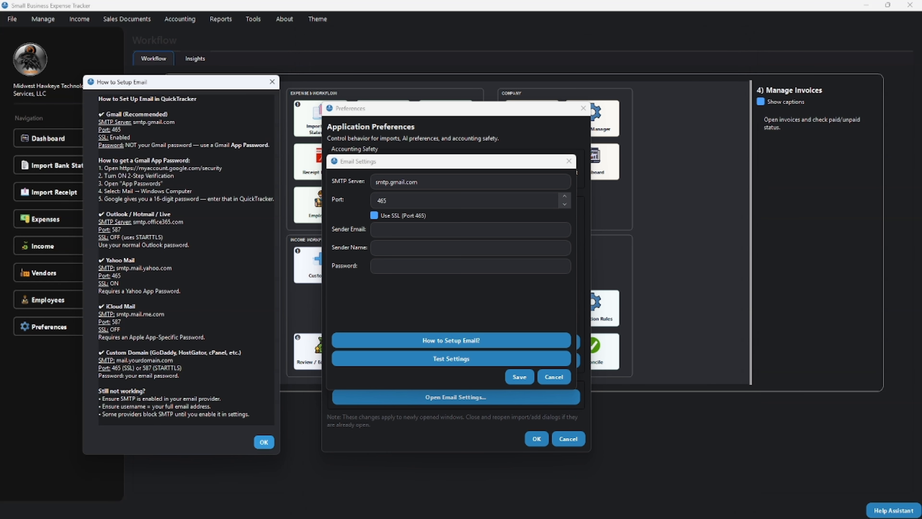
{"action": "left_click", "coordinate": [272, 81]}
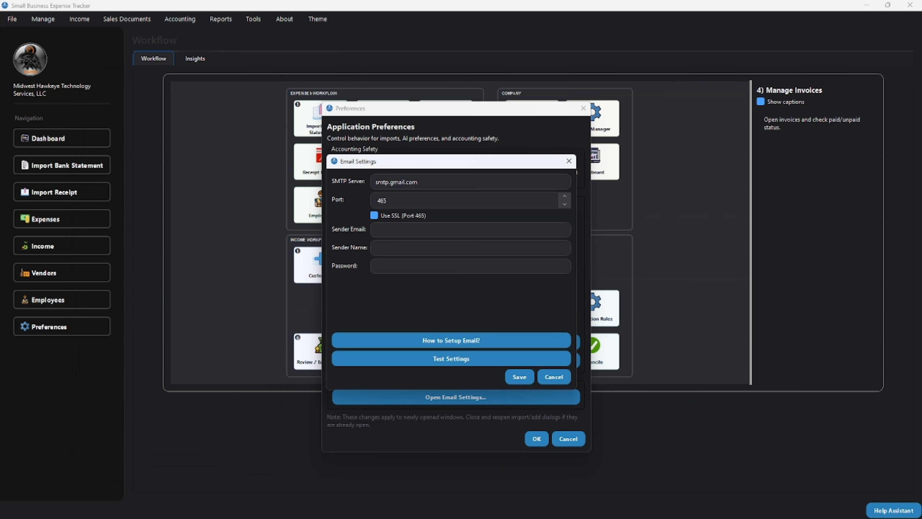
- Enter the sender's e-mail address and set the sender name to Sales Manager in the email settings
{"action": "left_click", "coordinate": [394, 230]}
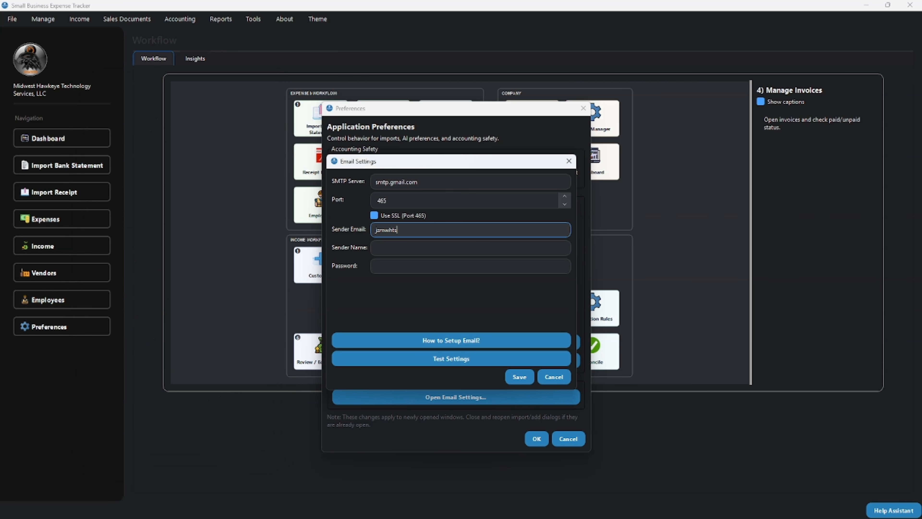
{"action": "key", "text": "Tab"}
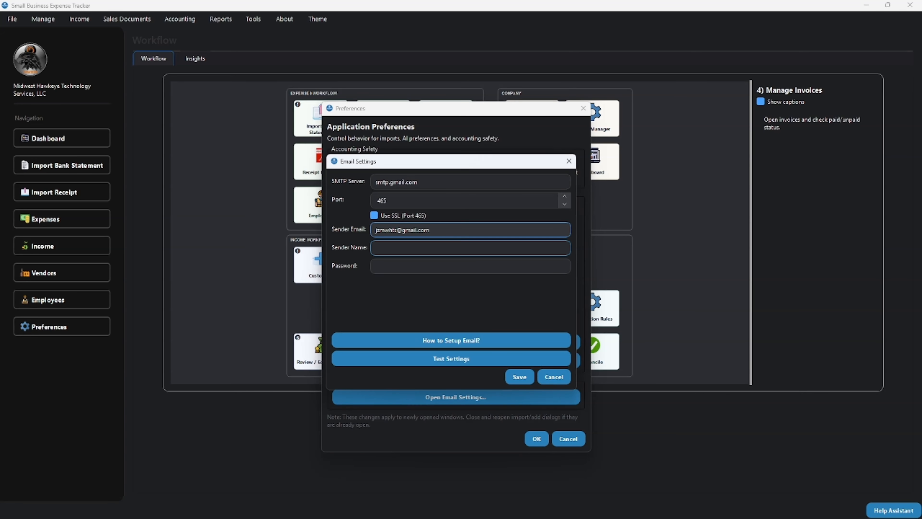
{"action": "type", "text": "Man"}
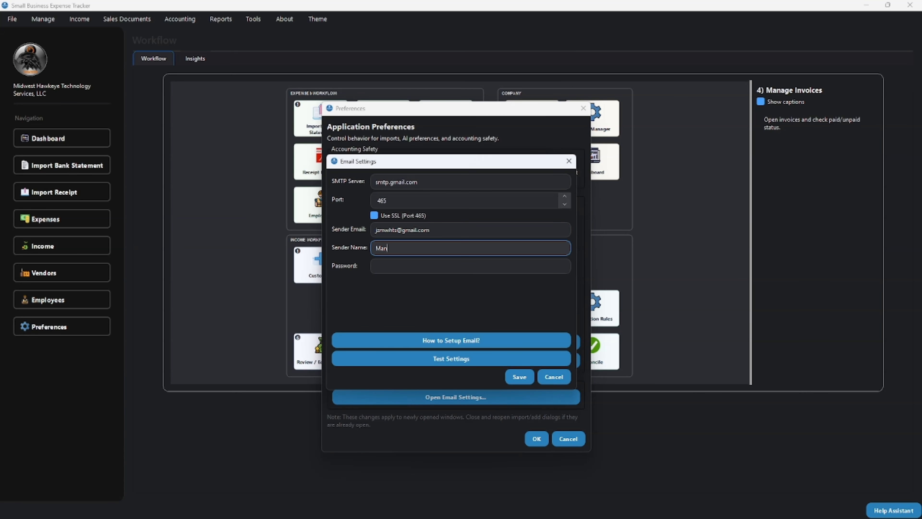
{"action": "key", "text": "BackSpace"}
{"action": "key", "text": "BackSpace"}
{"action": "key", "text": "BackSpace"}
{"action": "type", "text": "Sales Manager"}
- Paste the app password into the email settings' password field and test the settings
{"action": "left_click", "coordinate": [470, 266]}
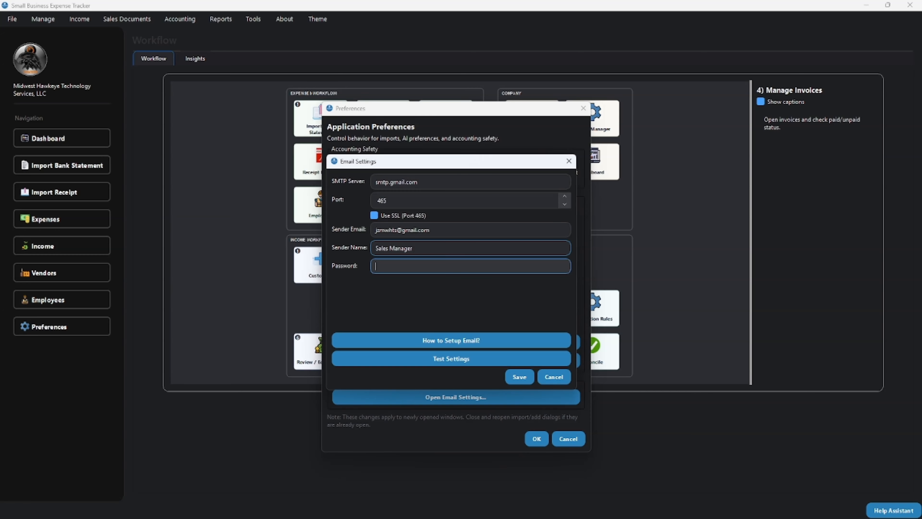
{"action": "key", "text": "ctrl+v"}
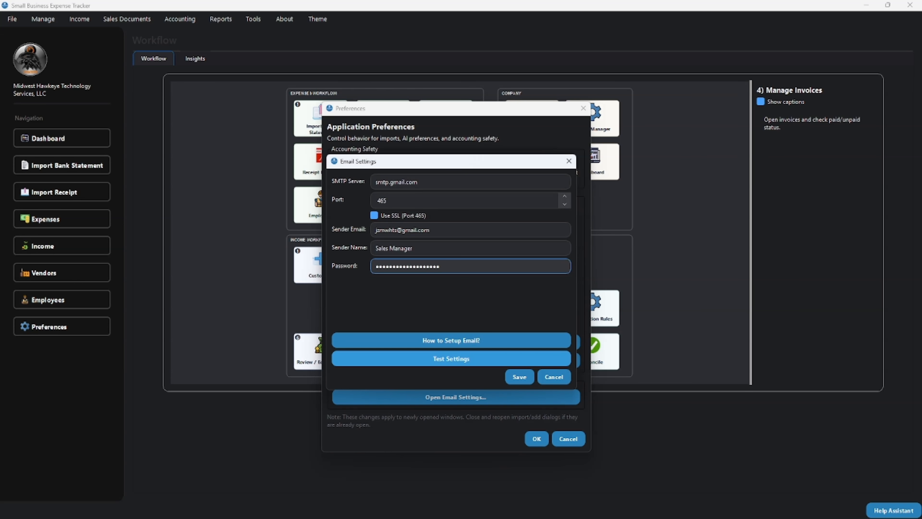
{"action": "left_click", "coordinate": [452, 359]}
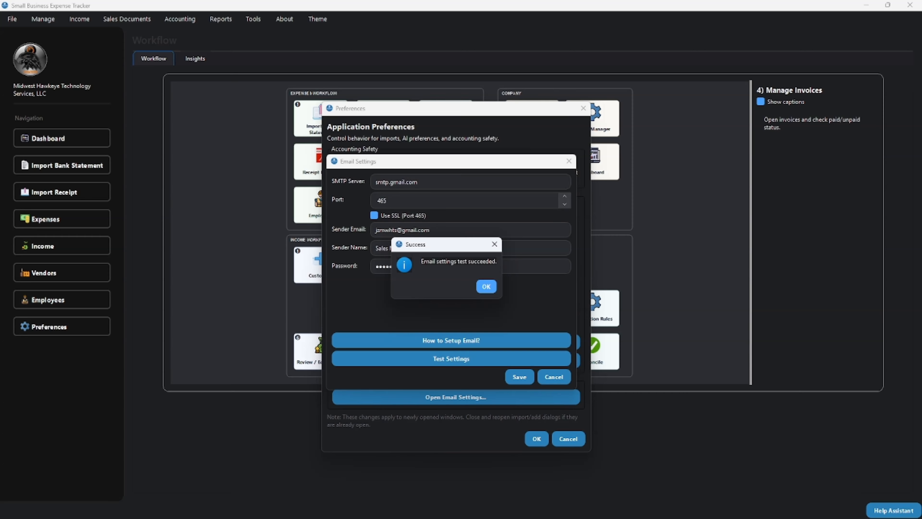
{"action": "left_click", "coordinate": [486, 286]}
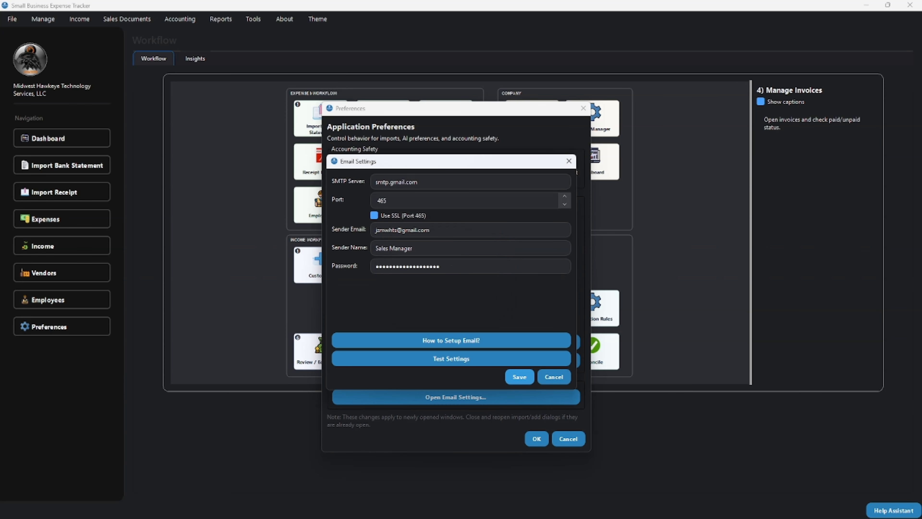
- Save the email settings and confirm the application preferences
{"action": "left_click", "coordinate": [520, 377]}
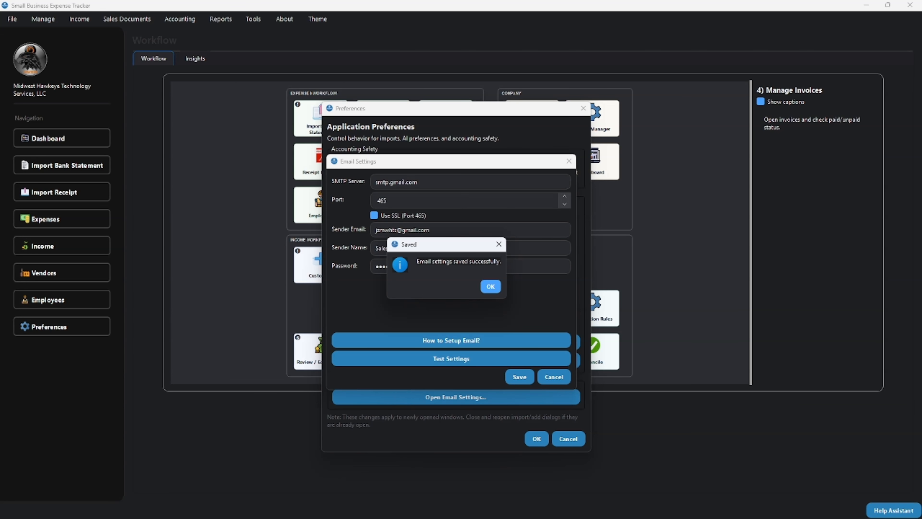
{"action": "left_click", "coordinate": [490, 287]}
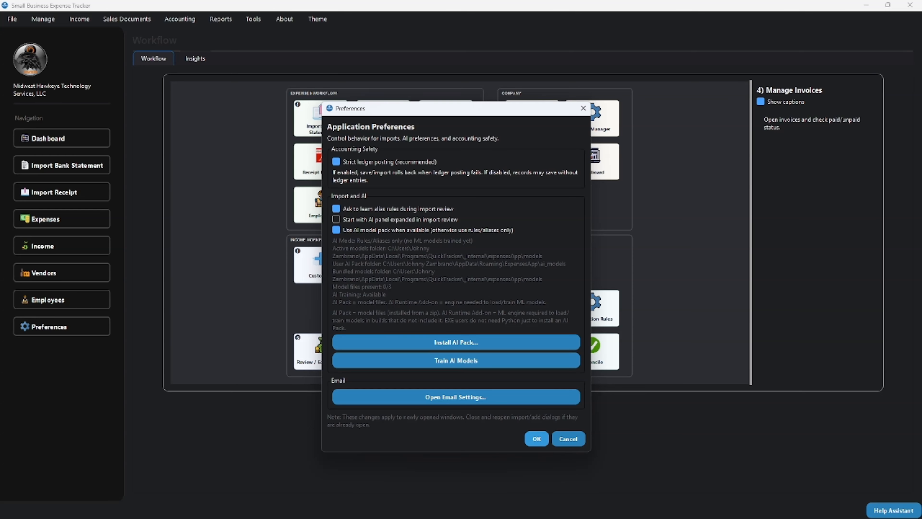
{"action": "left_click", "coordinate": [536, 438]}
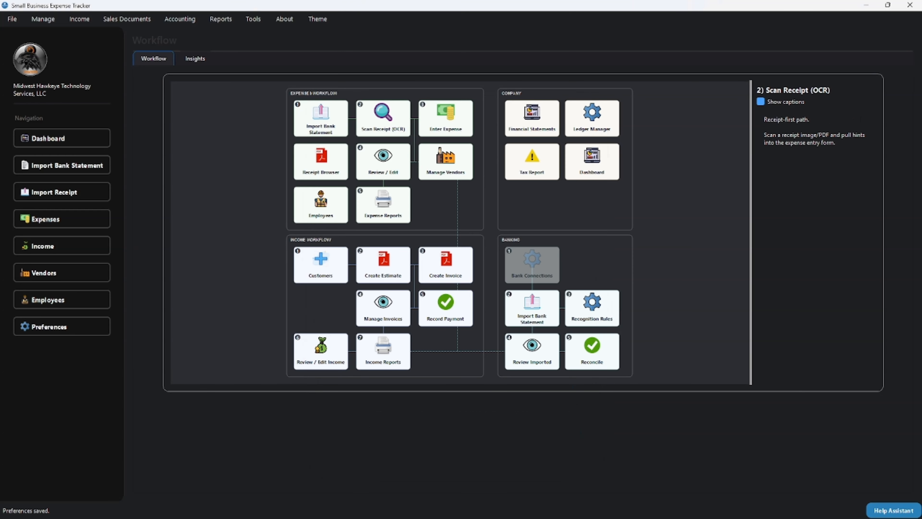
- Open the sales estimates and go back to estimate EST00001
{"action": "left_click", "coordinate": [127, 19]}
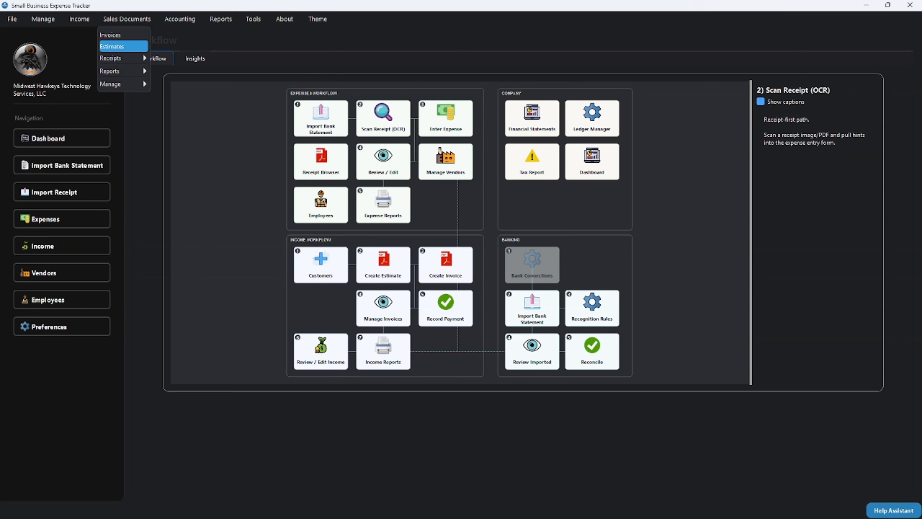
{"action": "left_click", "coordinate": [123, 46]}
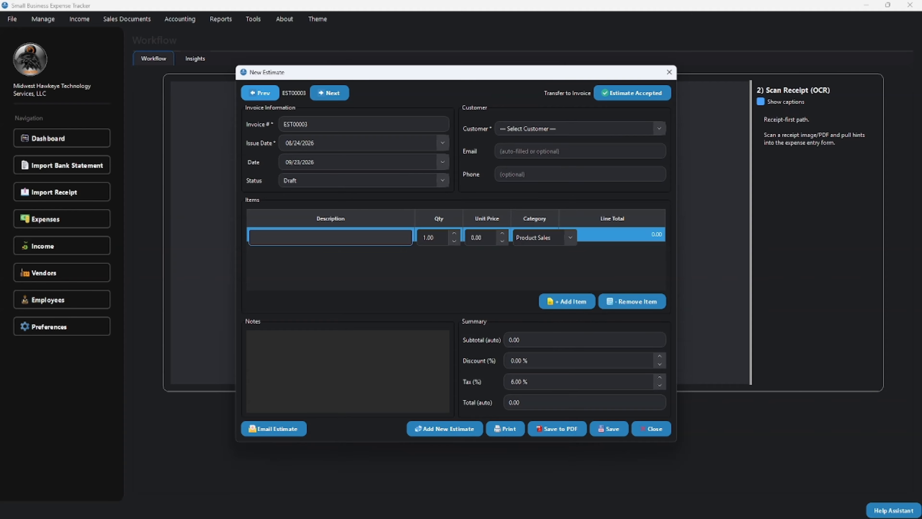
{"action": "left_click", "coordinate": [260, 93]}
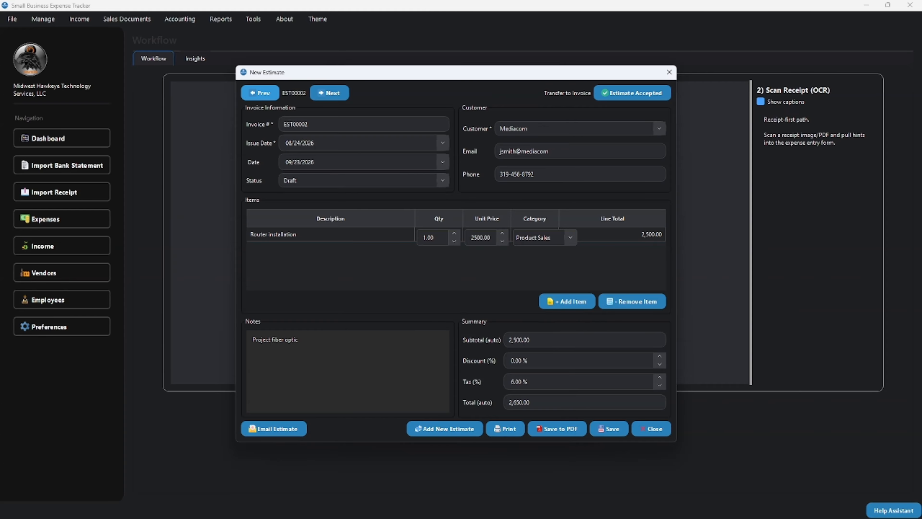
{"action": "left_click", "coordinate": [260, 93]}
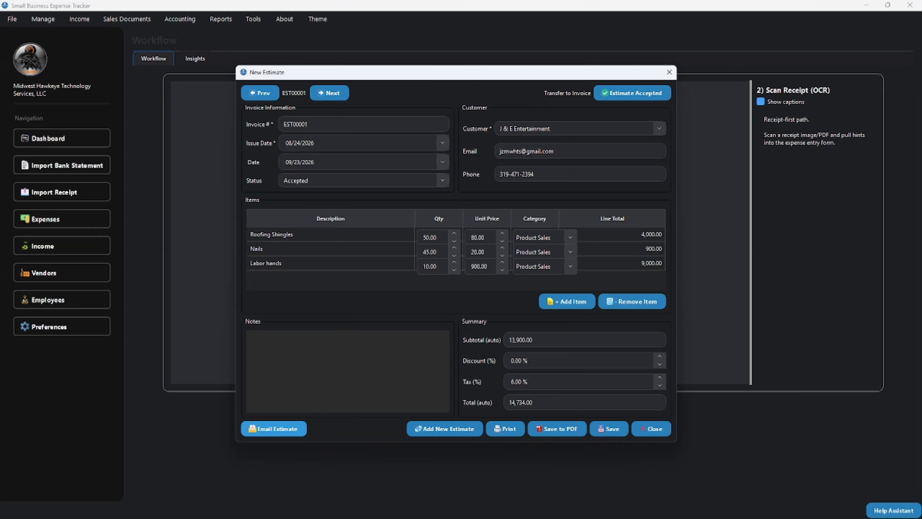
- Email estimate EST00001 with its default subject and message, replacing the recipient with the company's support e-mail address
{"action": "left_click", "coordinate": [274, 428]}
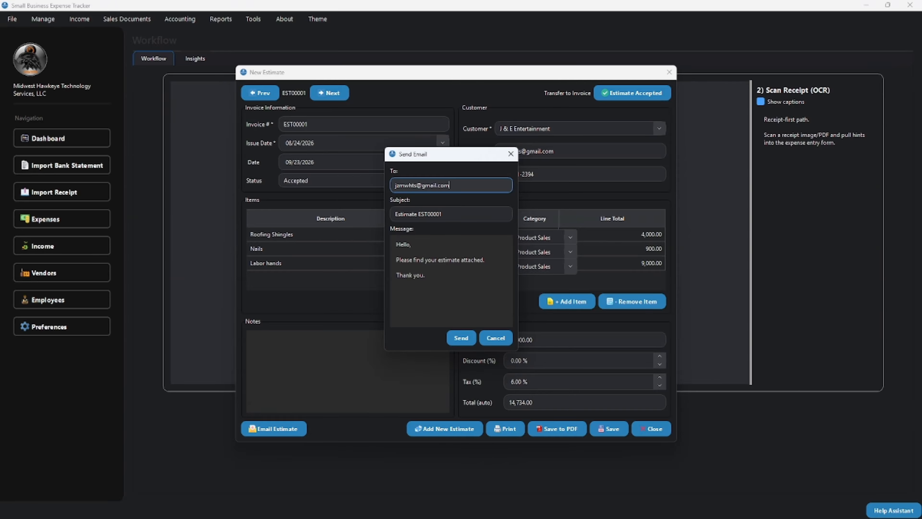
{"action": "key", "text": "ctrl+a"}
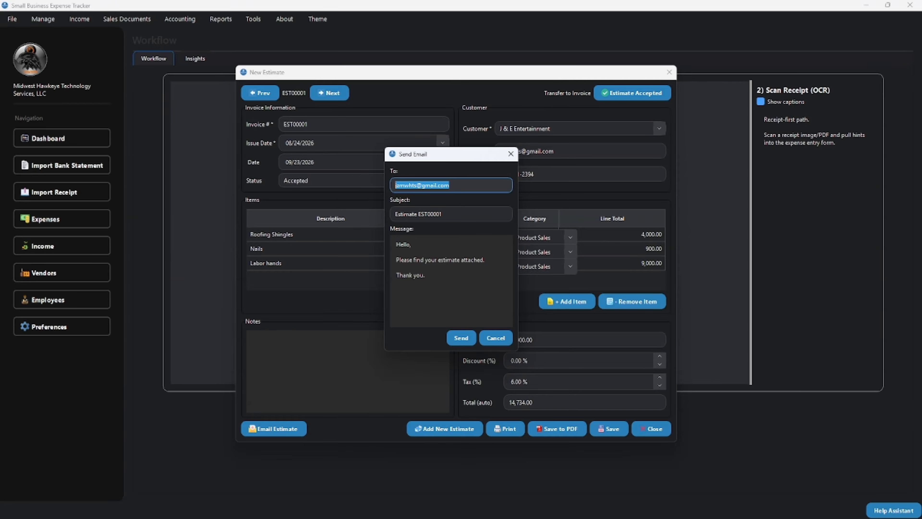
{"action": "type", "text": "quicktracker"}
{"action": "key", "text": "BackSpace"}
{"action": "key", "text": "BackSpace"}
{"action": "key", "text": "BackSpace"}
{"action": "key", "text": "BackSpace"}
{"action": "key", "text": "BackSpace"}
{"action": "key", "text": "BackSpace"}
{"action": "key", "text": "BackSpace"}
{"action": "key", "text": "BackSpace"}
{"action": "key", "text": "BackSpace"}
{"action": "key", "text": "BackSpace"}
{"action": "key", "text": "BackSpace"}
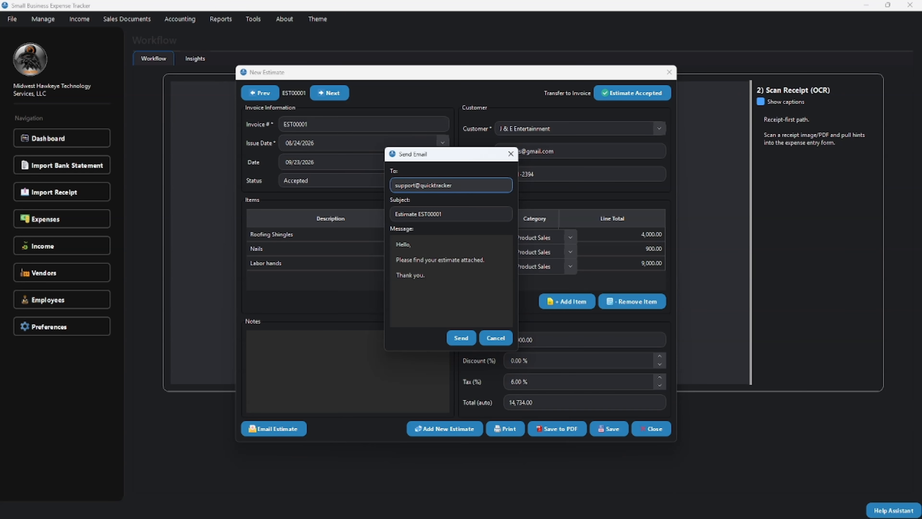
{"action": "left_click", "coordinate": [461, 338]}
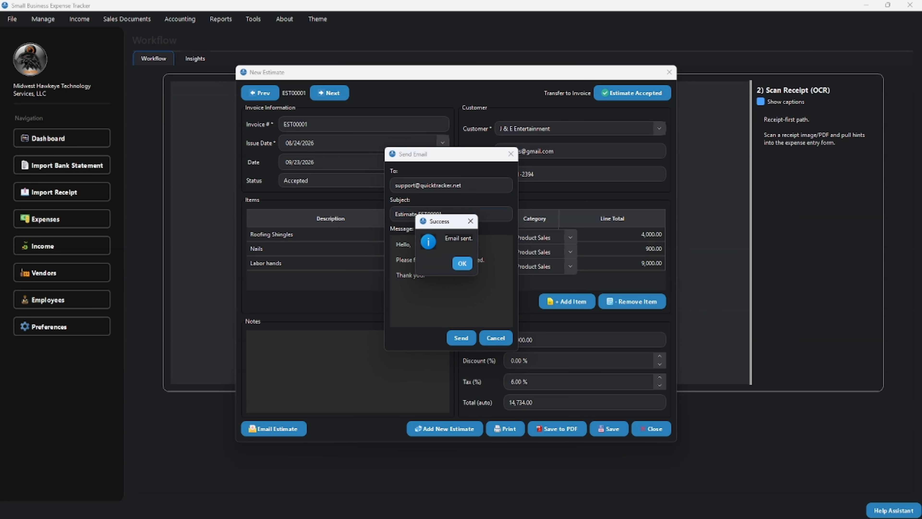
{"action": "left_click", "coordinate": [462, 263]}
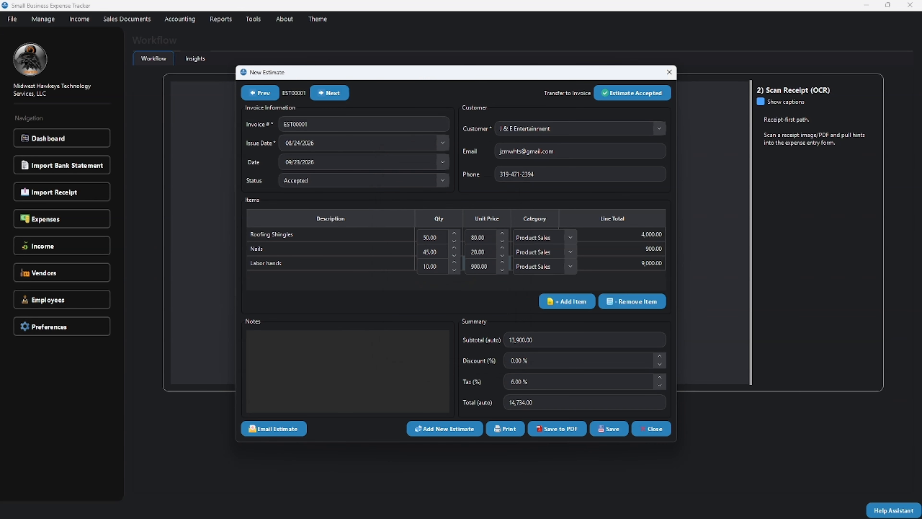
- Close the estimate EST00001 window
{"action": "left_click", "coordinate": [463, 263]}
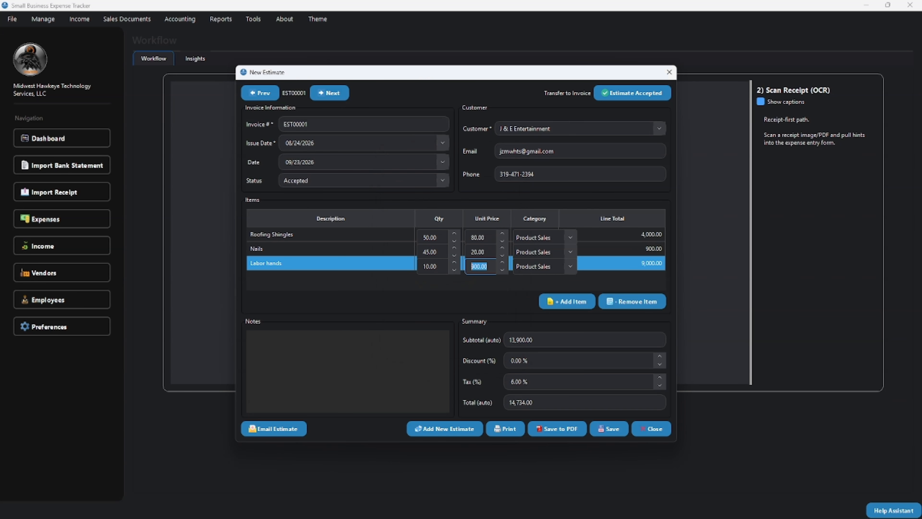
{"action": "left_click", "coordinate": [431, 267]}
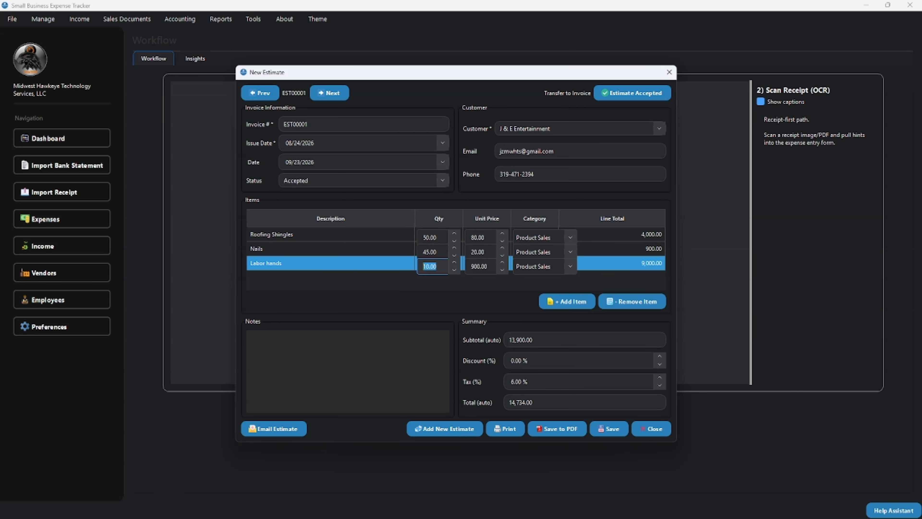
{"action": "left_click", "coordinate": [478, 252]}
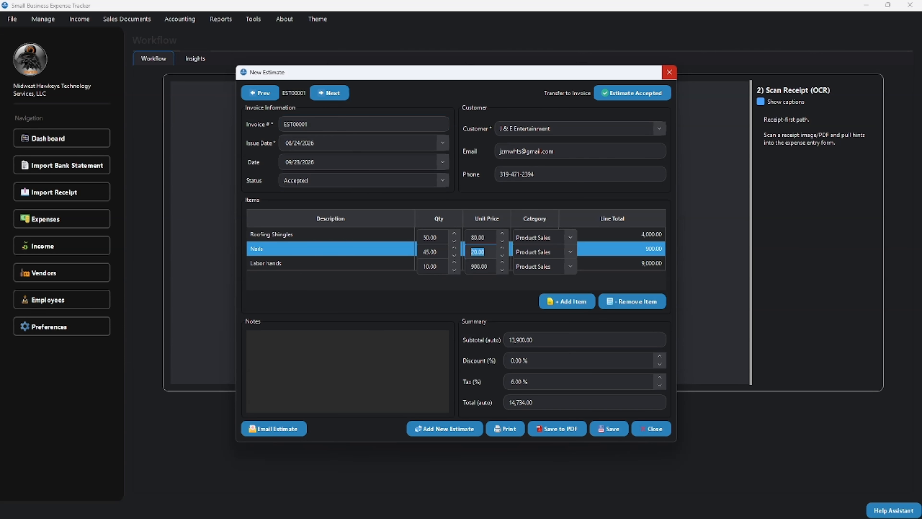
{"action": "left_click", "coordinate": [668, 72]}
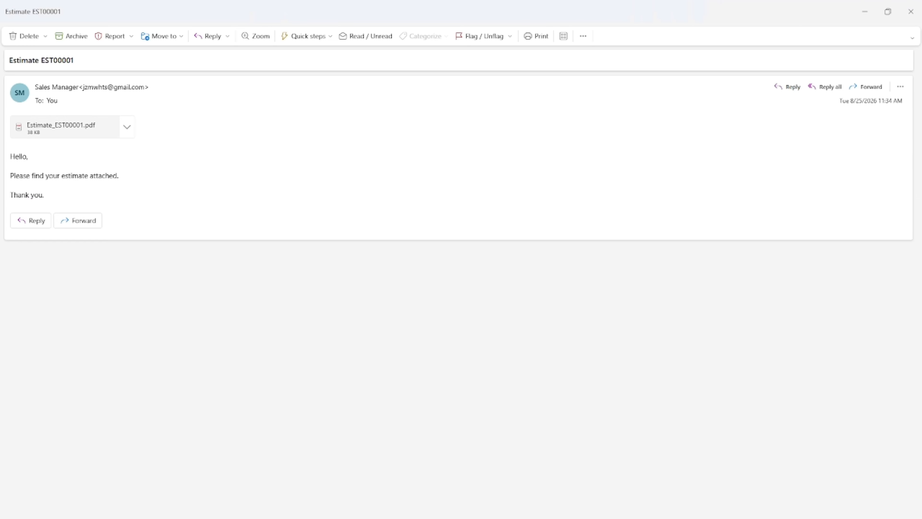
- In the mail app, preview the Estimate_EST00001.pdf attachment of the received estimate message
{"action": "left_click", "coordinate": [127, 126]}
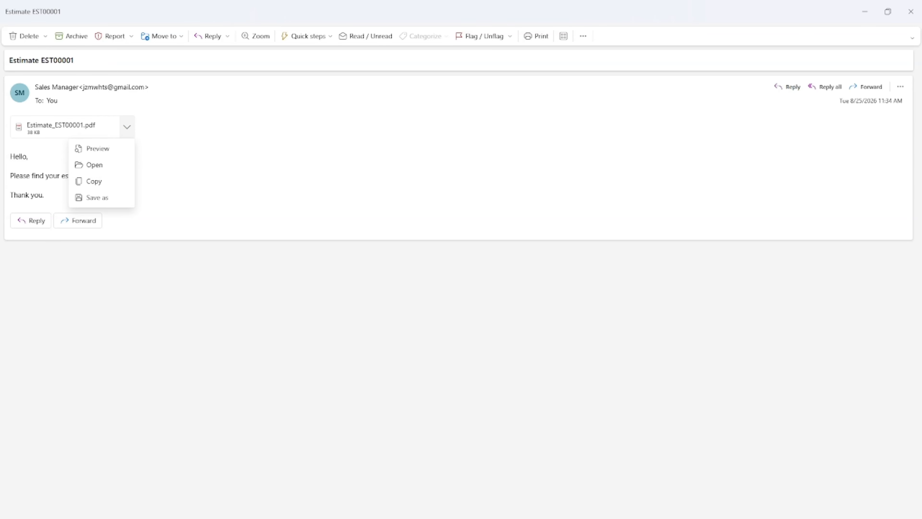
{"action": "left_click", "coordinate": [93, 149]}
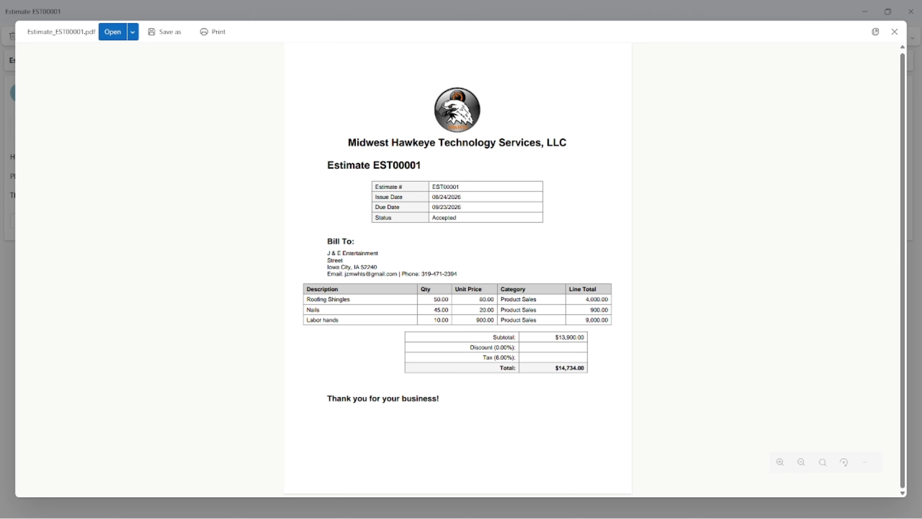